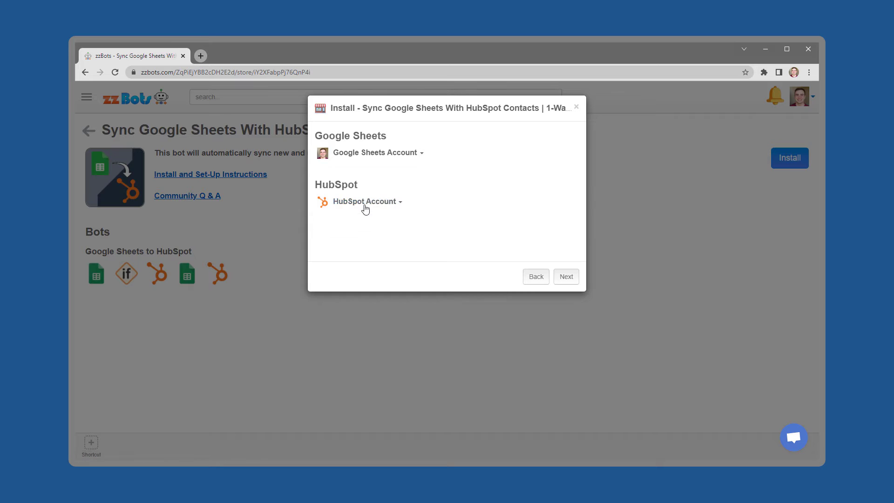
# - Finish installing the Google Sheets to HubSpot contacts bot with the selected Google Sheets and HubSpot accounts
pyautogui.click(561, 279)
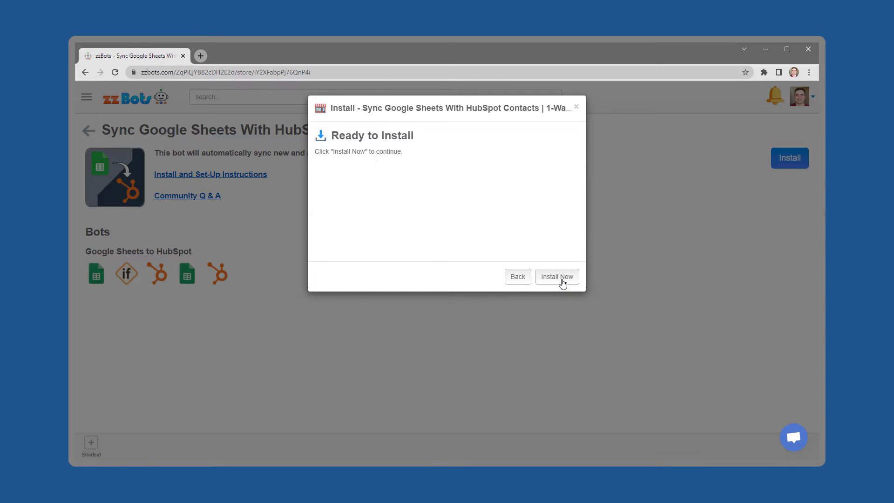
pyautogui.click(562, 281)
pyautogui.click(564, 278)
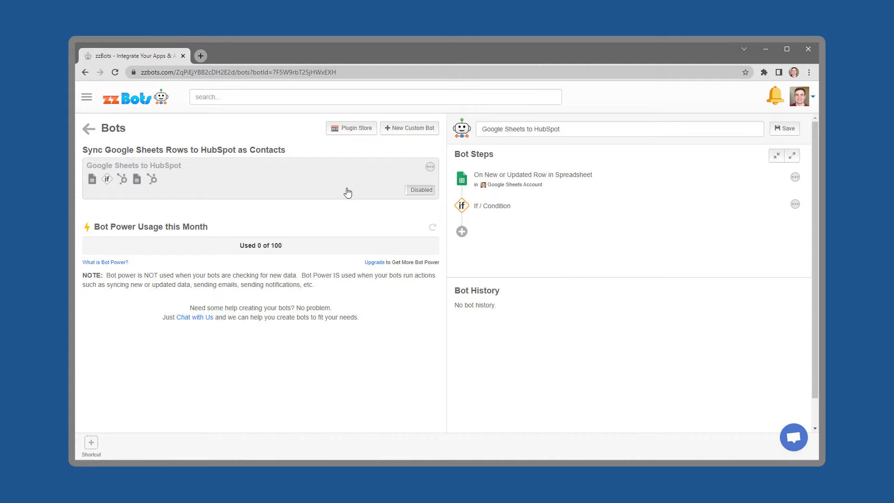
# - Expand the bot's spreadsheet trigger and If / Condition steps and review their settings and the Yes/No actions
pyautogui.click(562, 190)
pyautogui.scroll(-2, 562, 191)
pyautogui.scroll(-3, 562, 191)
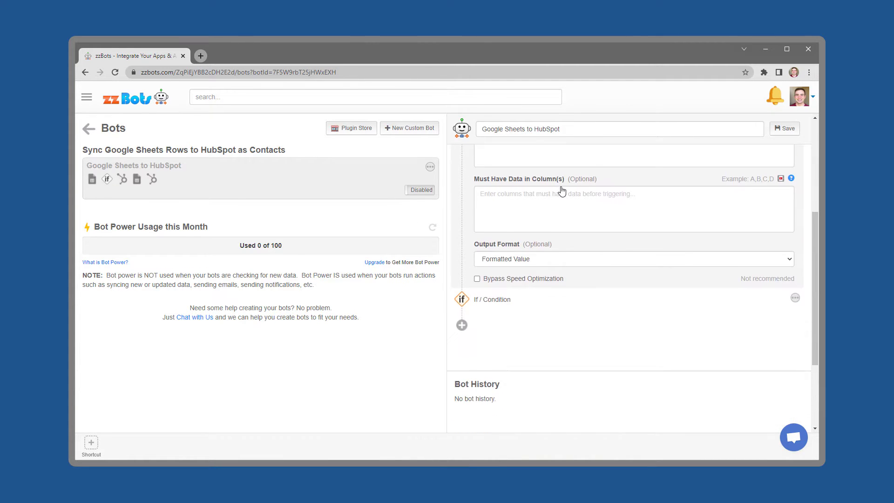
pyautogui.click(553, 300)
pyautogui.scroll(-5, 553, 303)
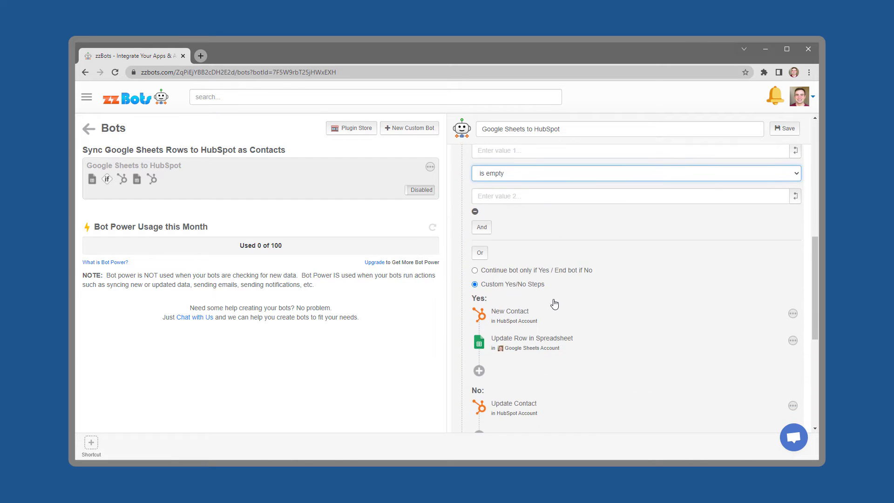
pyautogui.scroll(-1, 554, 307)
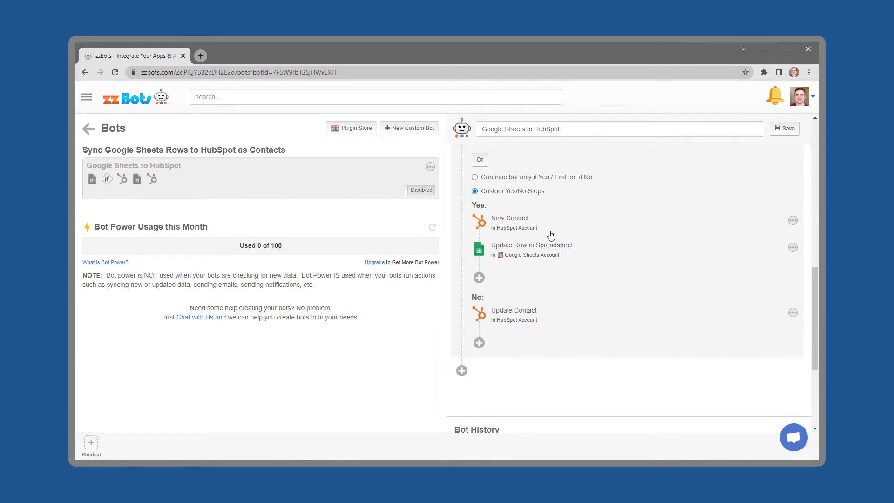
pyautogui.scroll(8, 550, 228)
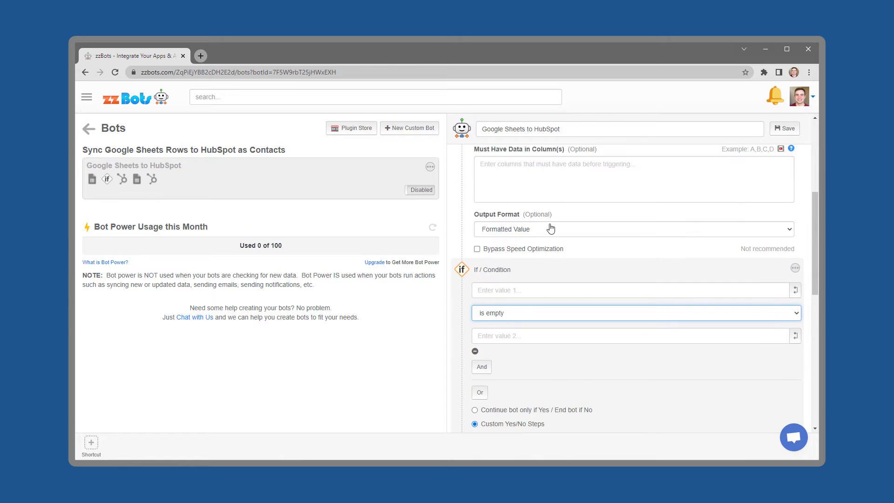
pyautogui.scroll(2, 551, 227)
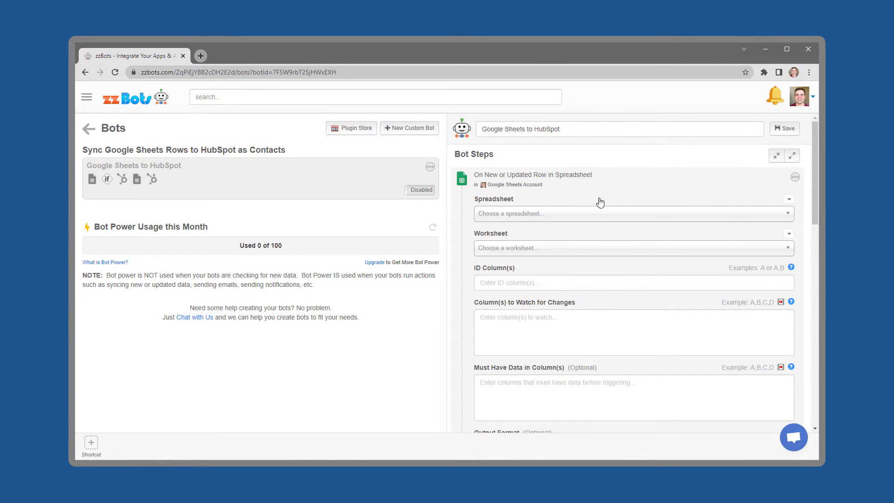
# - Set the spreadsheet trigger to watch the Customers spreadsheet and its Customer Contacts worksheet
pyautogui.click(596, 216)
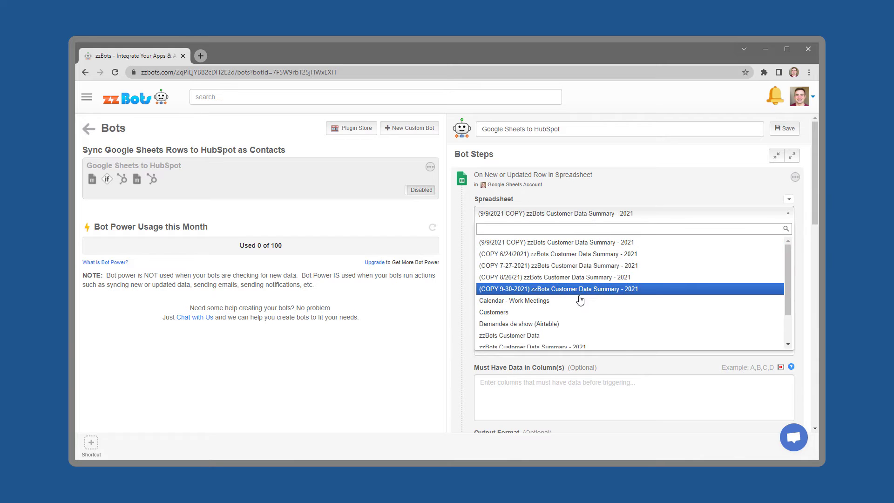
pyautogui.click(580, 312)
pyautogui.click(581, 251)
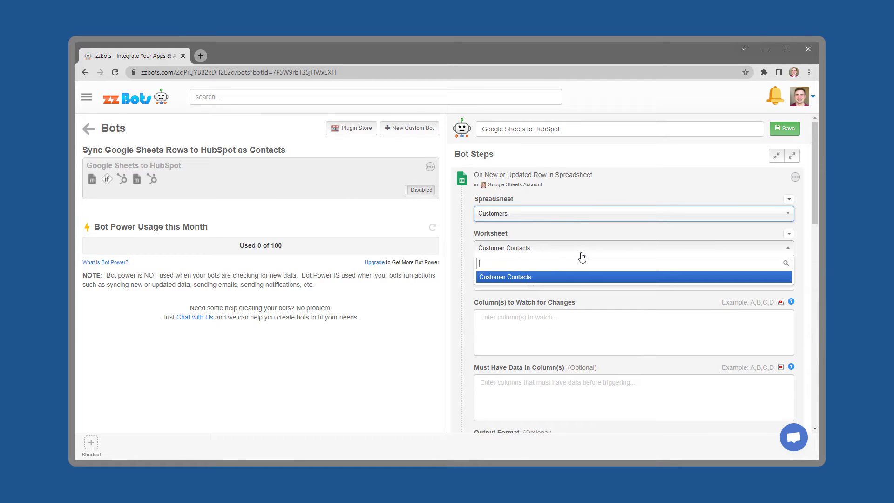
pyautogui.click(580, 285)
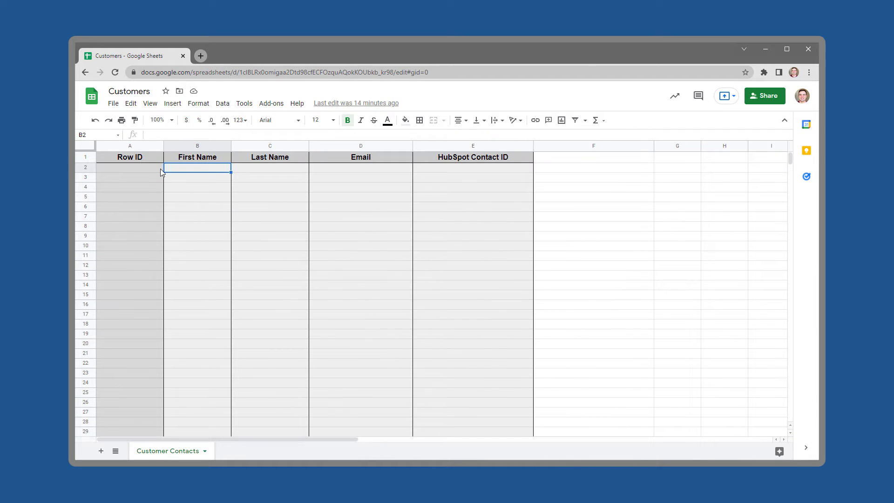
# - In the Customers Google Sheet, fill the Row ID column from A2 to A25 with sequential numbers 1 to 24
pyautogui.click(131, 169)
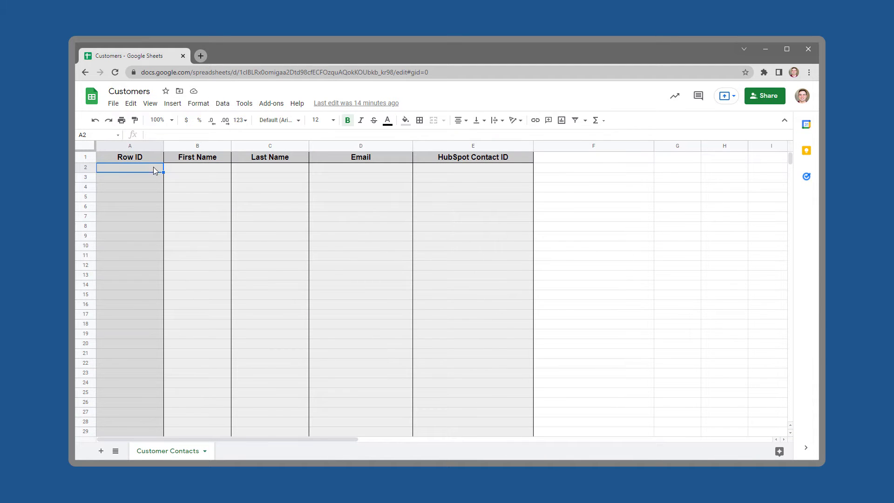
pyautogui.click(477, 170)
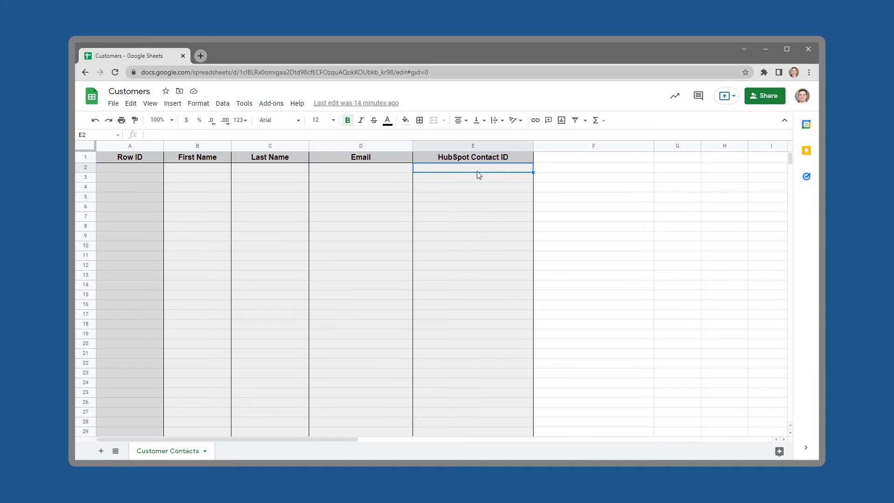
pyautogui.click(150, 168)
pyautogui.write('1')
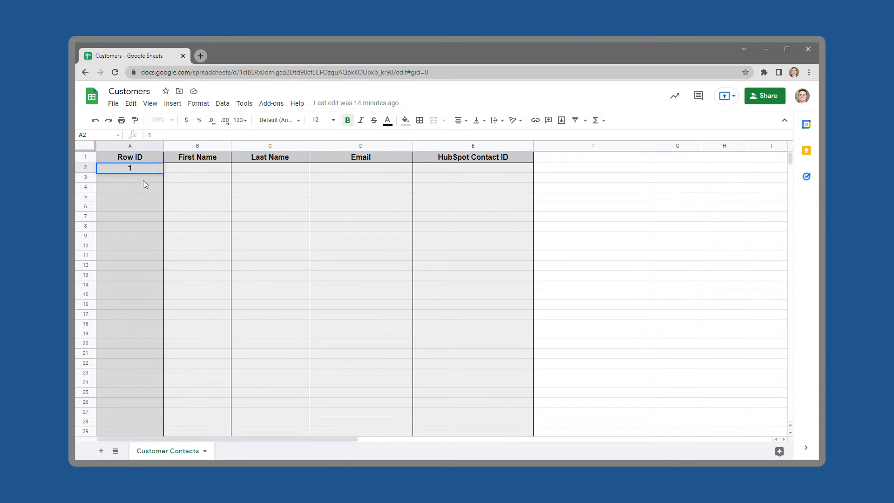
pyautogui.press('Return')
pyautogui.write('2')
pyautogui.moveTo(146, 168); pyautogui.dragTo(164, 380)
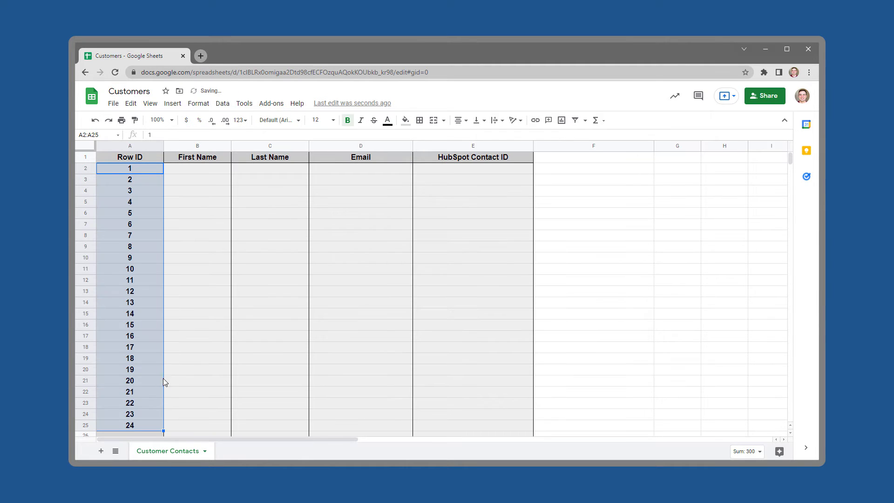
pyautogui.click(273, 241)
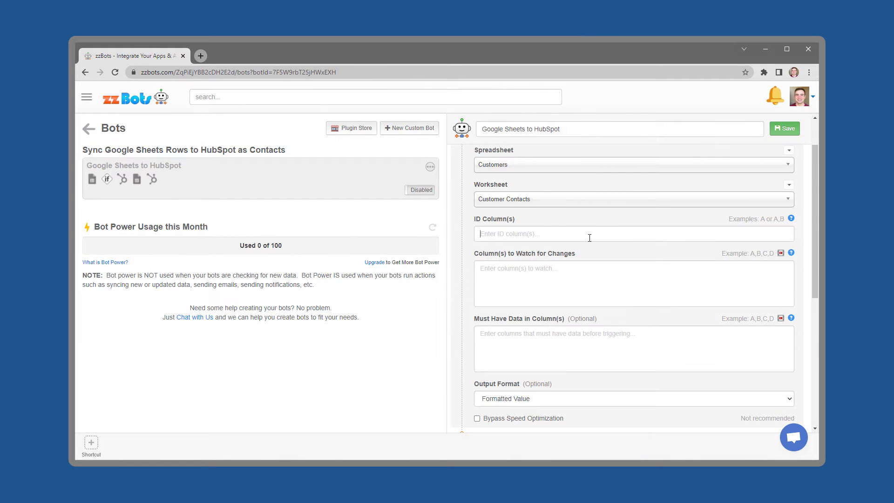
# - Back in the zzBots trigger, set the ID column to A and fill in the columns to watch for changes
pyautogui.click(590, 237)
pyautogui.write('A')
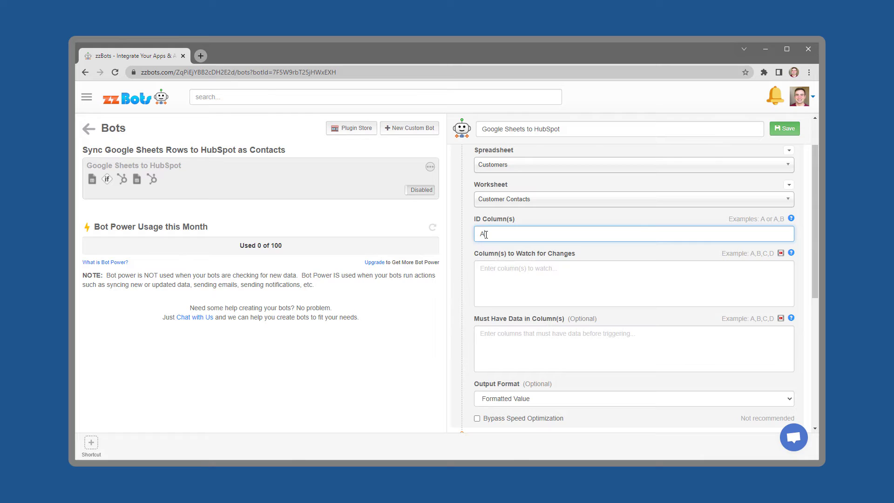
pyautogui.click(567, 272)
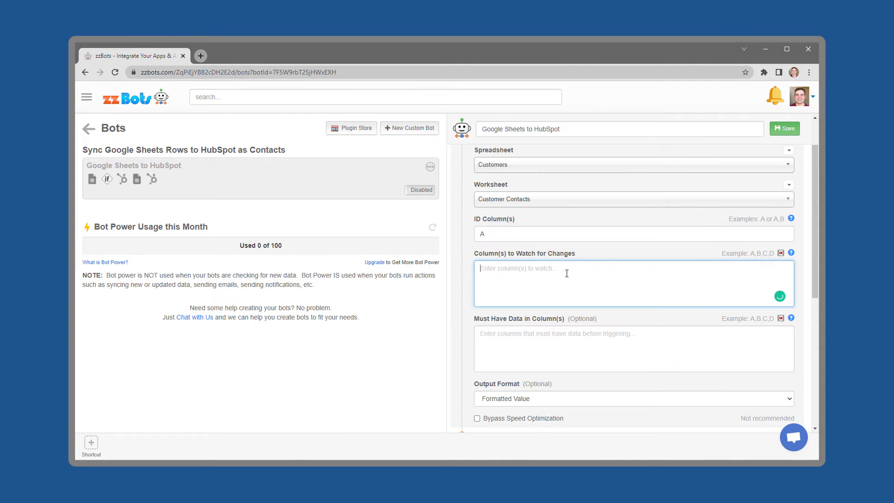
pyautogui.write('A-D, E')
pyautogui.moveTo(497, 267); pyautogui.dragTo(492, 266)
pyautogui.press('BackSpace')
# - Set the first value of the If / Condition step's "is empty" check to the trigger's Column E output
pyautogui.scroll(-3, 523, 270)
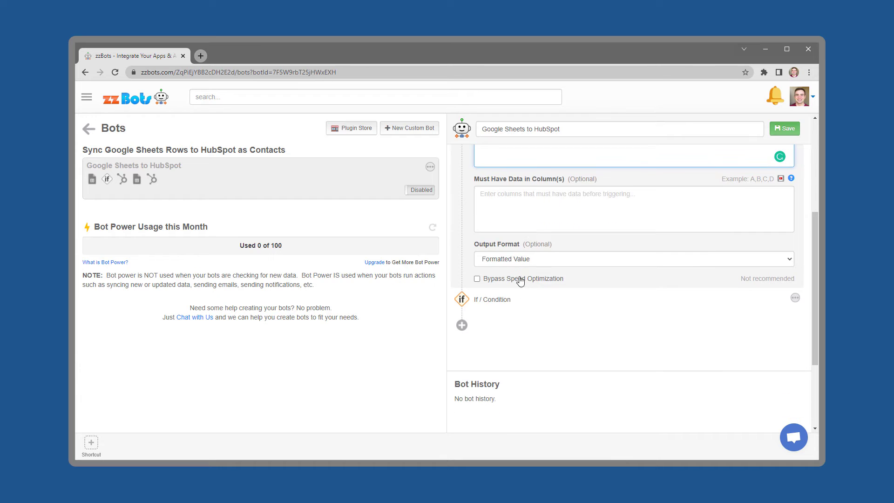
pyautogui.click(501, 301)
pyautogui.scroll(-3, 503, 303)
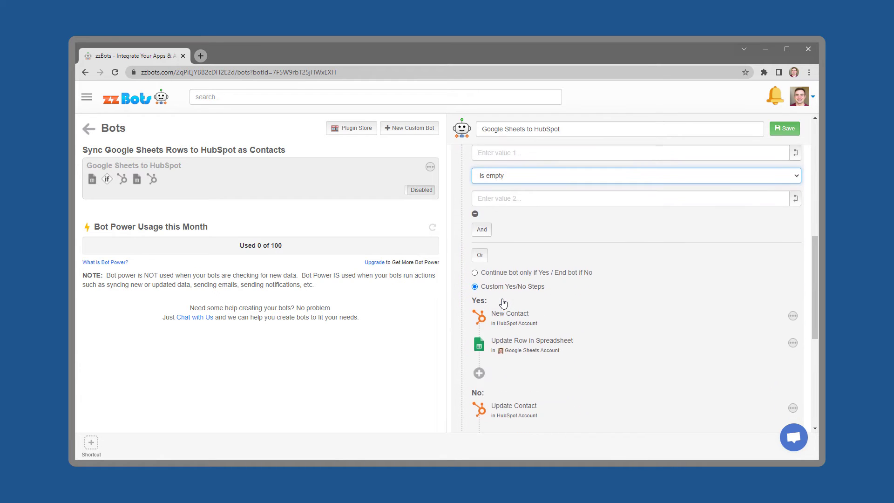
pyautogui.scroll(1, 503, 304)
pyautogui.click(588, 198)
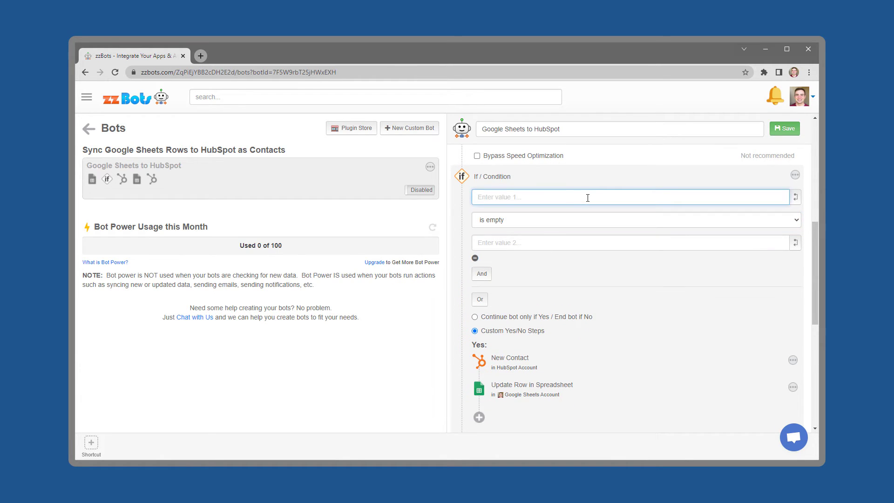
pyautogui.click(796, 199)
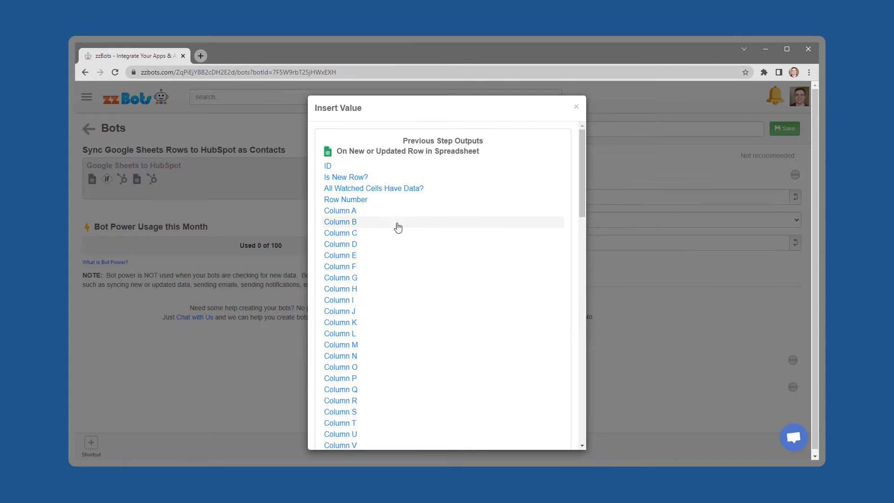
pyautogui.click(344, 259)
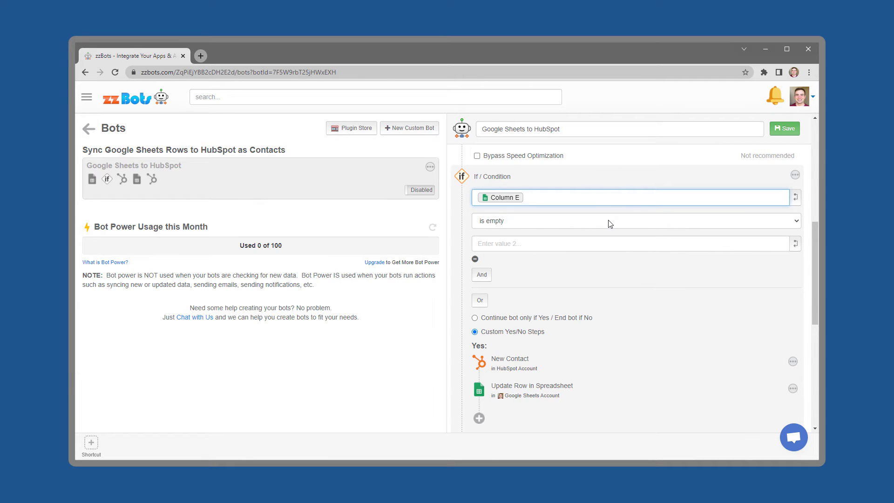
# - In the Yes branch's New Contact step, map First Name to Column B and Last Name to Column C
pyautogui.scroll(-1, 605, 228)
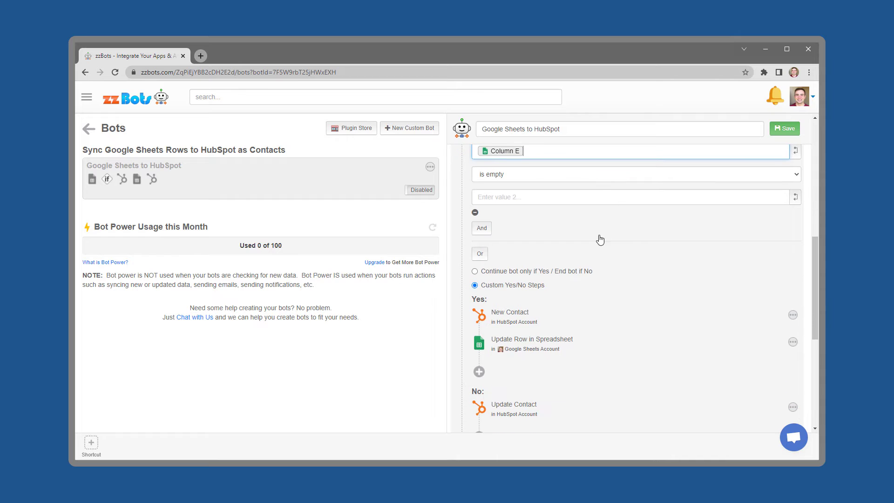
pyautogui.click(524, 317)
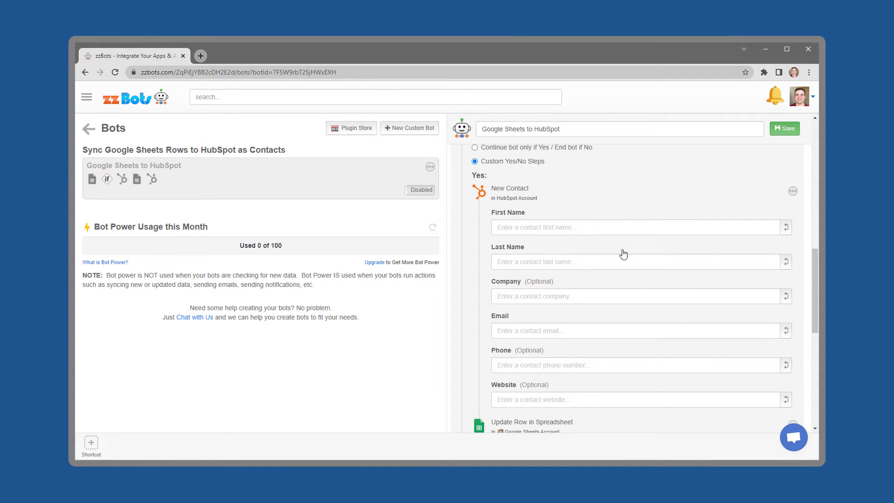
pyautogui.click(642, 229)
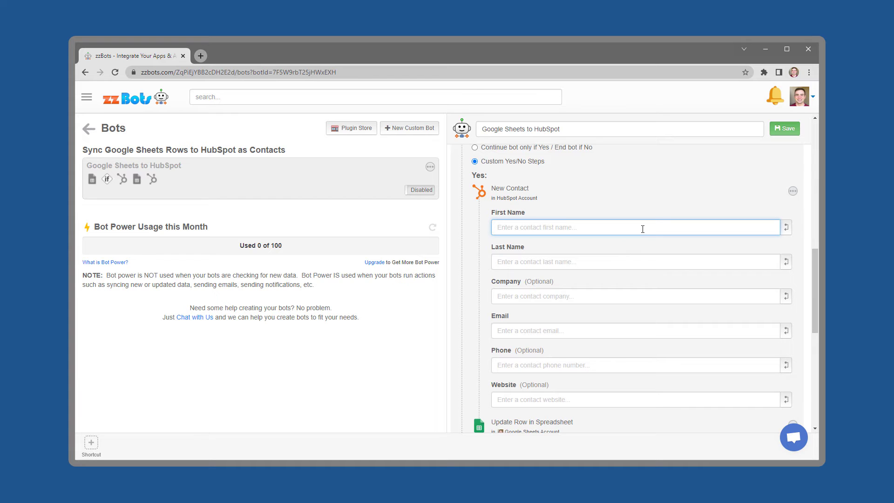
pyautogui.click(786, 227)
pyautogui.click(403, 226)
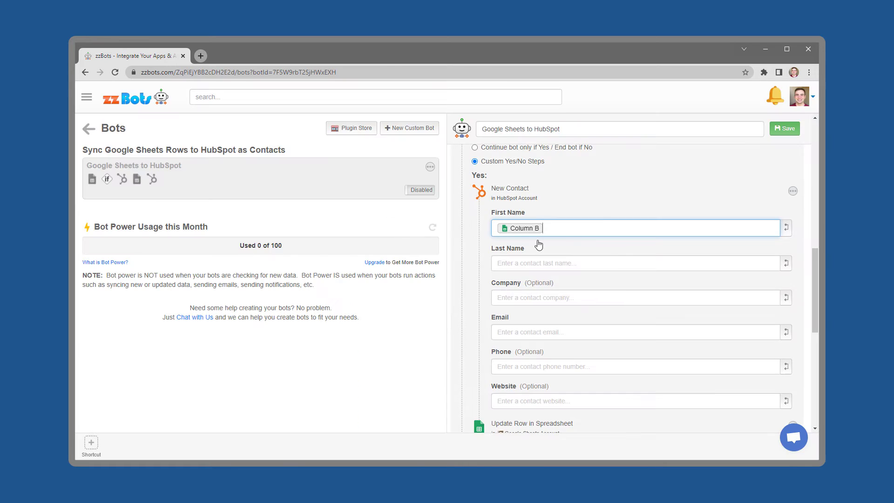
pyautogui.click(652, 262)
pyautogui.click(786, 263)
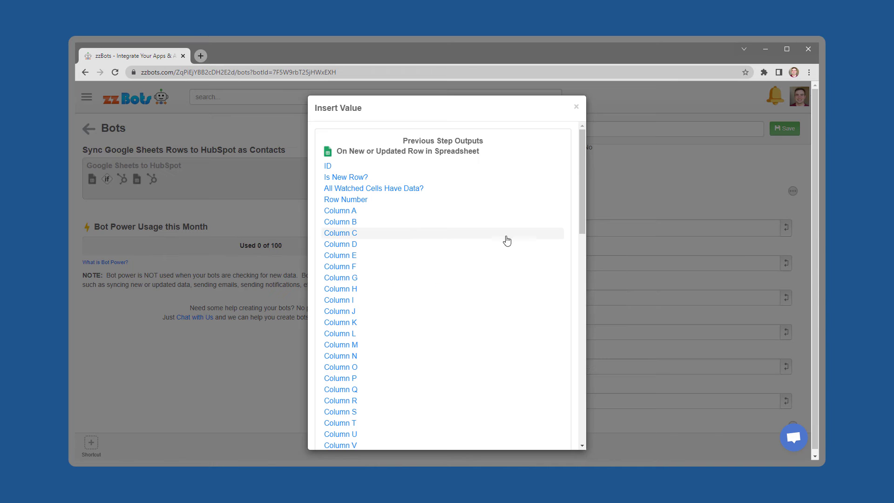
pyautogui.click(344, 234)
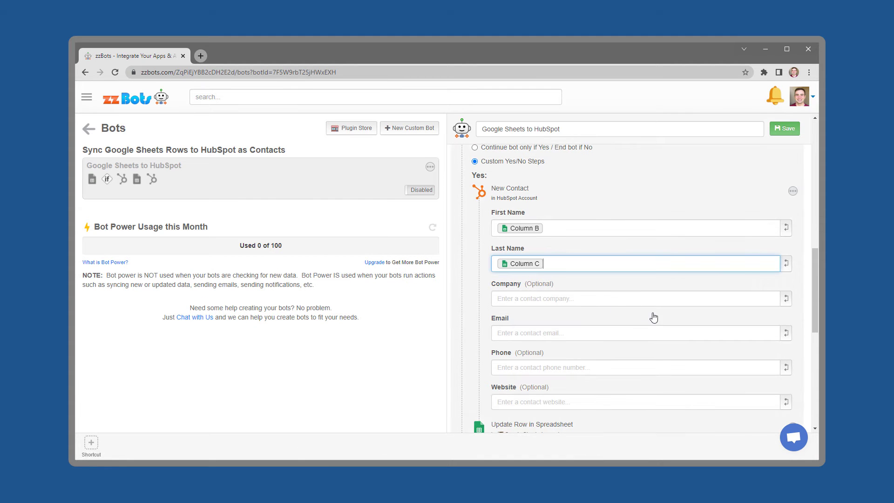
# - Map the New Contact step's Email to the trigger's Column D output
pyautogui.click(703, 332)
pyautogui.click(784, 335)
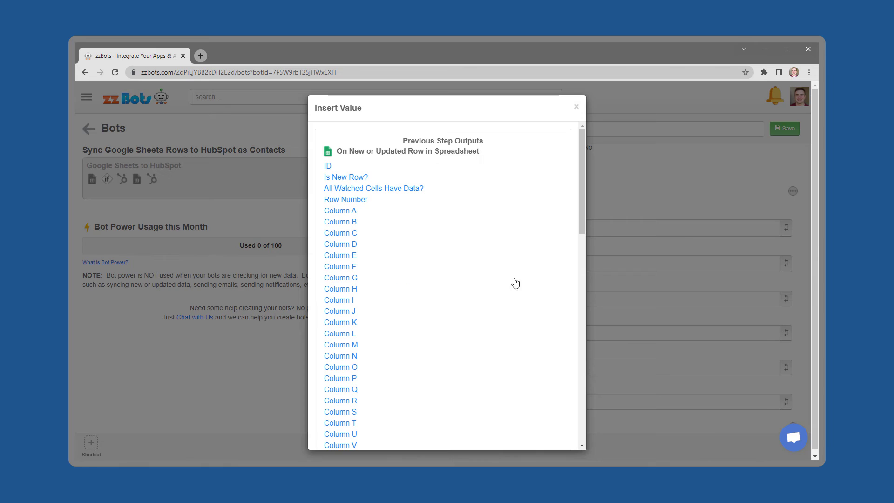
pyautogui.click(356, 245)
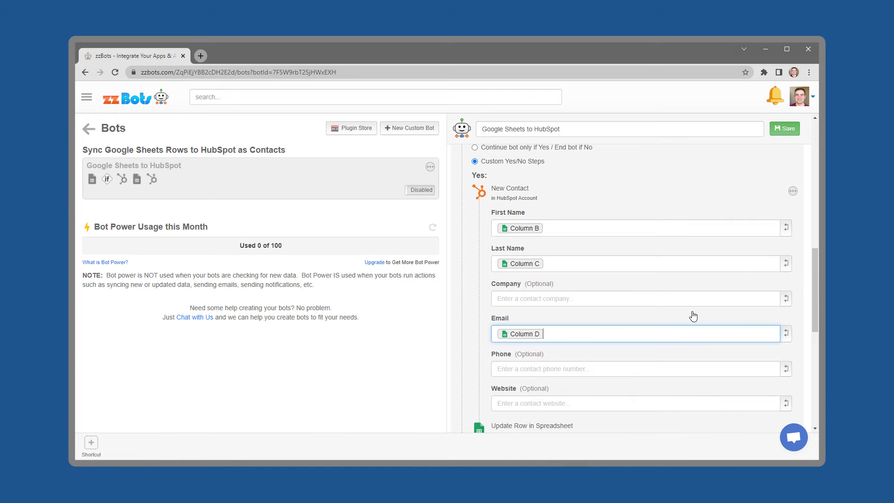
# - Set the Yes branch's Update Row in Spreadsheet step to the Customers spreadsheet and Customer Contacts worksheet
pyautogui.scroll(-2, 693, 315)
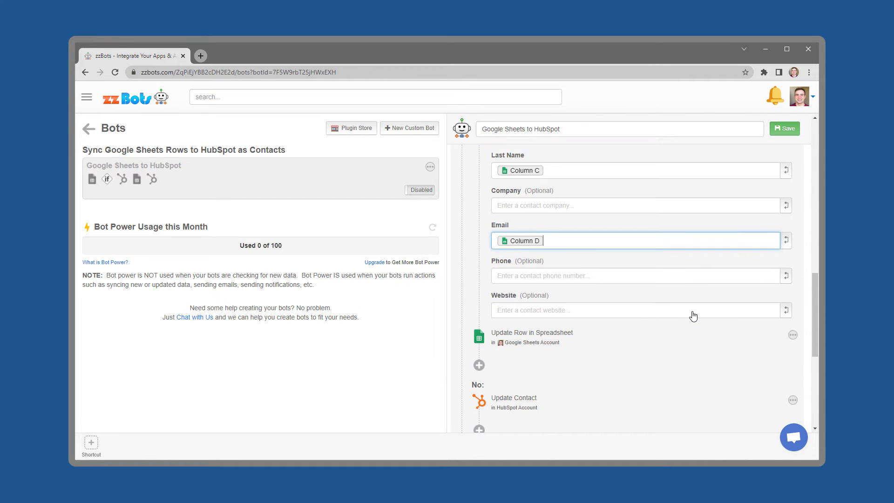
pyautogui.scroll(-4, 539, 335)
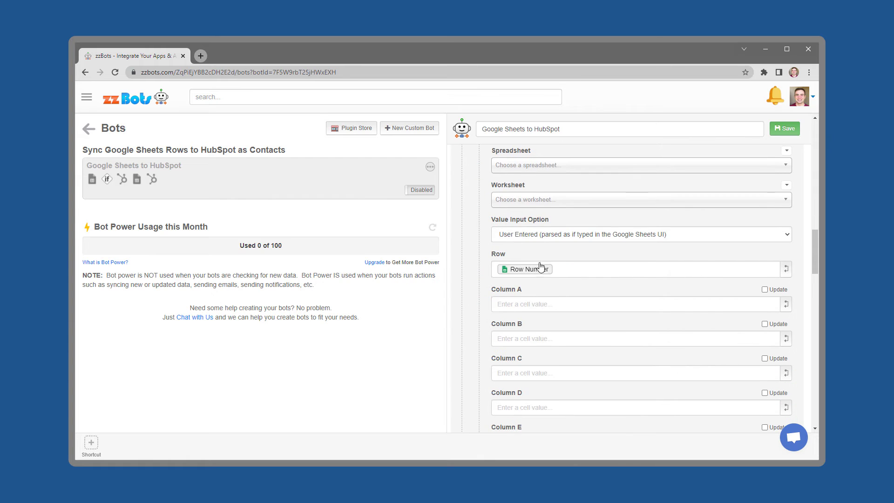
pyautogui.click(553, 170)
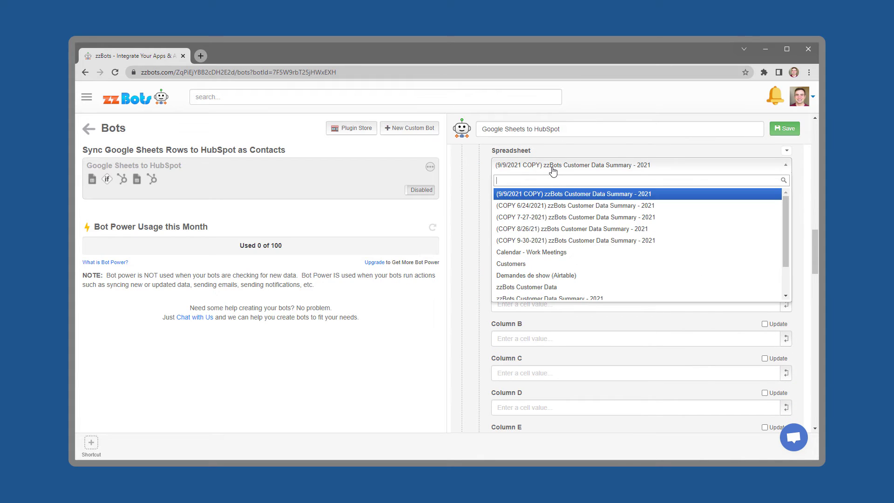
pyautogui.click(518, 264)
pyautogui.click(564, 200)
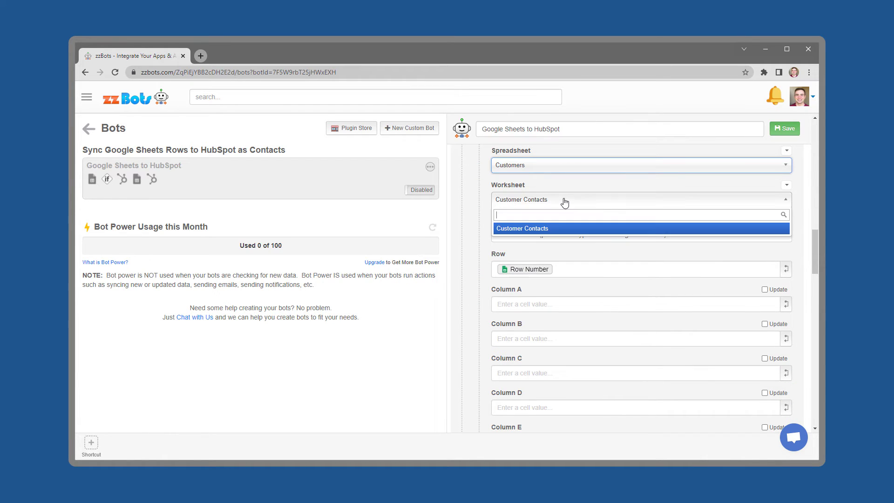
pyautogui.click(540, 230)
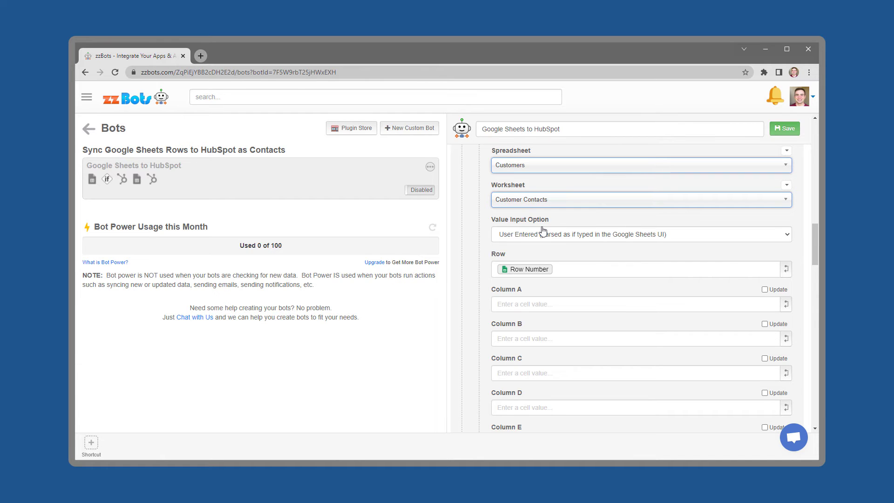
# - In the Yes branch's Update Row in Spreadsheet step, map Column E to the New Contact step's ID output
pyautogui.scroll(-2, 608, 264)
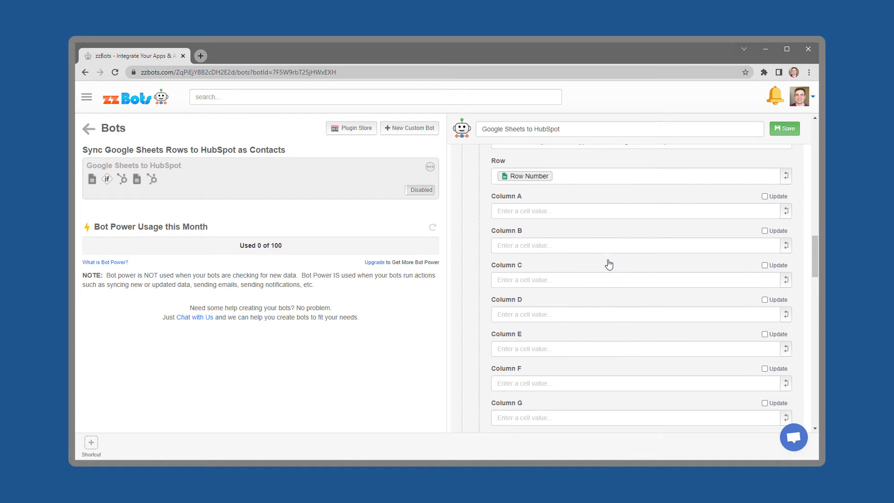
pyautogui.click(573, 348)
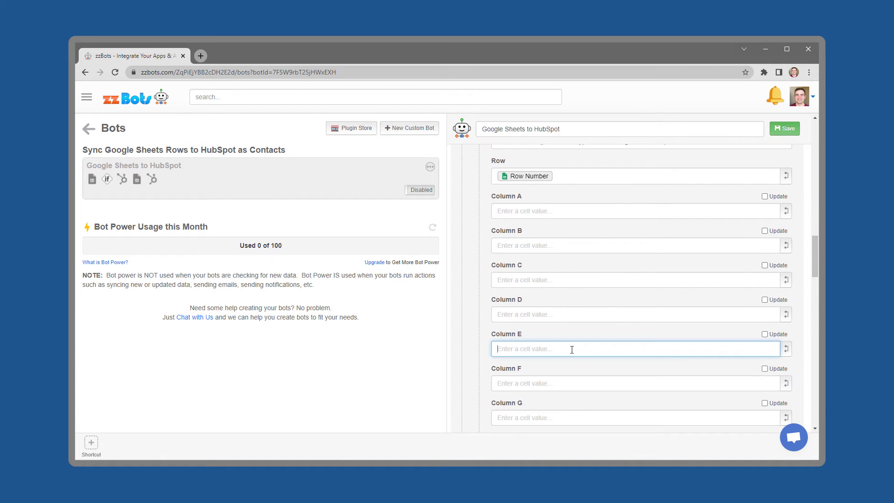
pyautogui.click(786, 349)
pyautogui.scroll(-5, 389, 253)
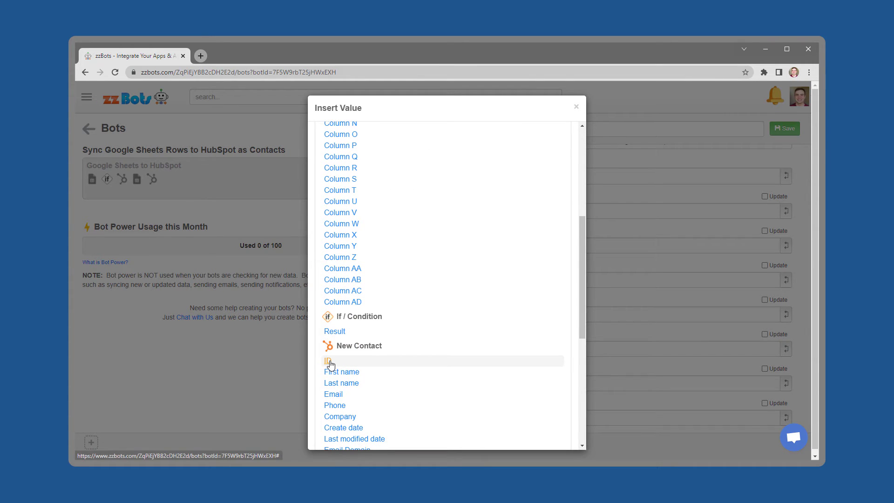
pyautogui.click(330, 362)
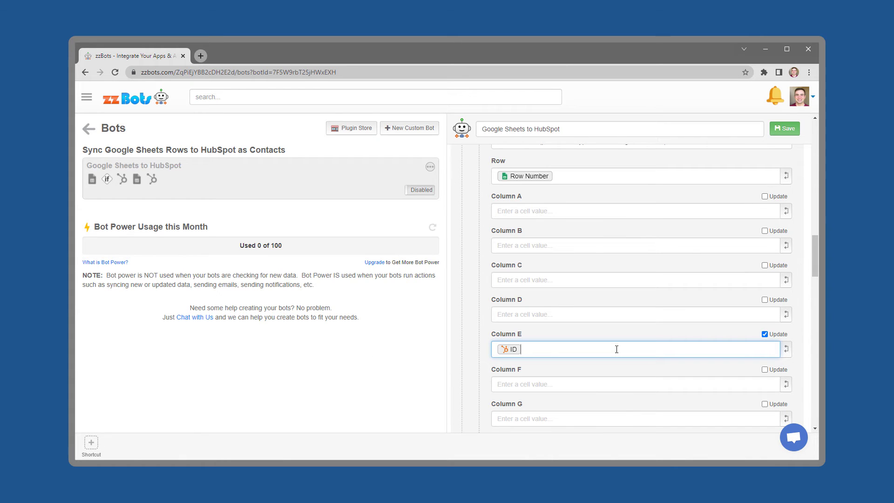
# - Collapse the Yes branch's Update Row in Spreadsheet and New Contact steps
pyautogui.scroll(4, 616, 349)
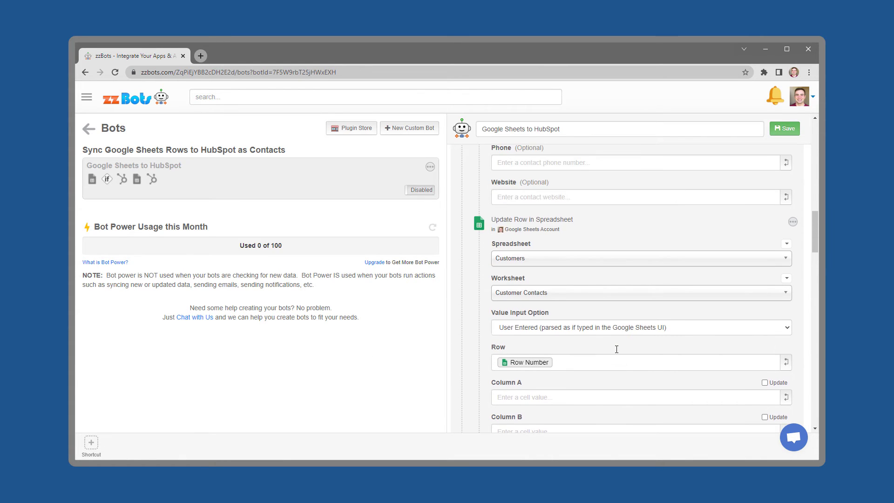
pyautogui.click(546, 231)
pyautogui.scroll(7, 548, 231)
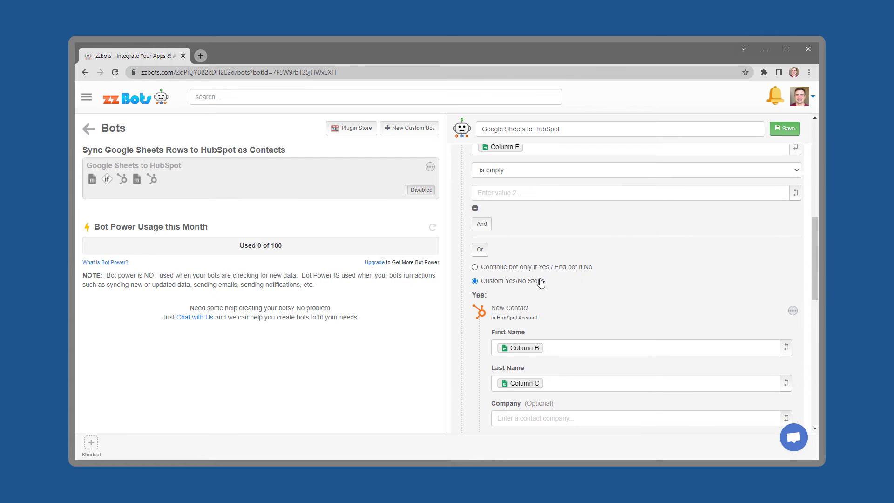
pyautogui.click(535, 309)
pyautogui.scroll(2, 536, 308)
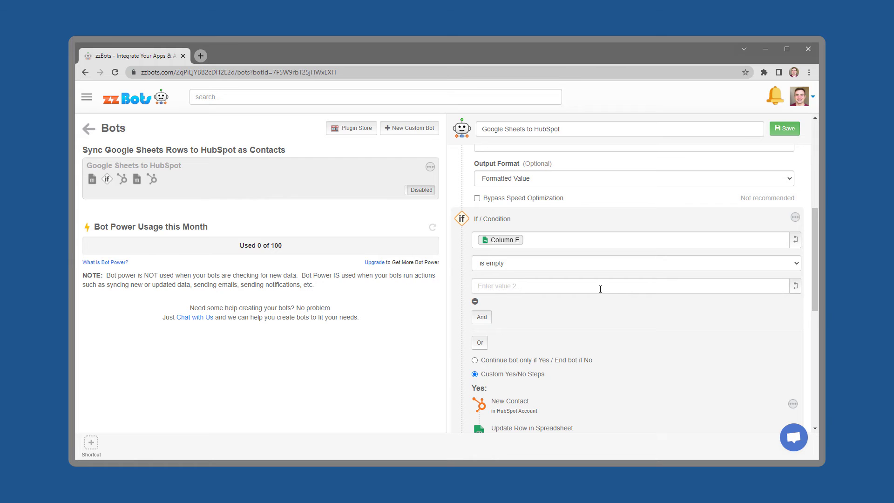
# - Expand the No branch's Update Contact step and map its Contact ID to the trigger's Column E output
pyautogui.scroll(-3, 600, 289)
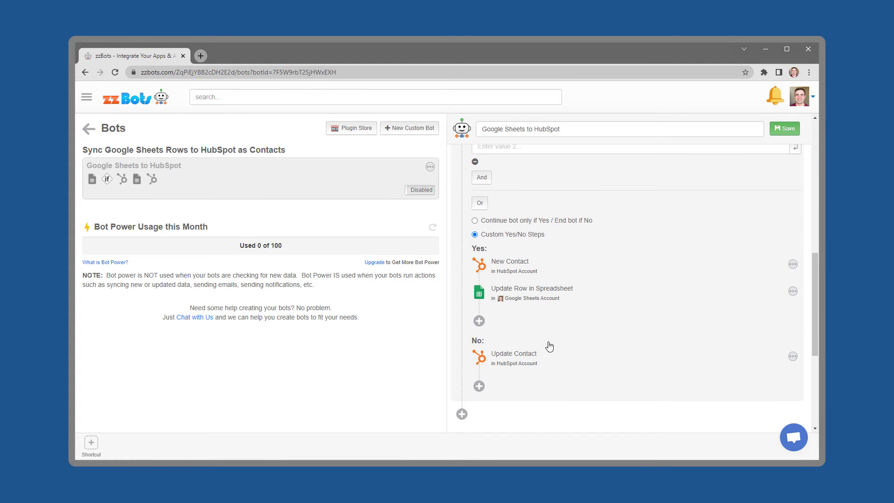
pyautogui.click(525, 363)
pyautogui.scroll(-4, 526, 363)
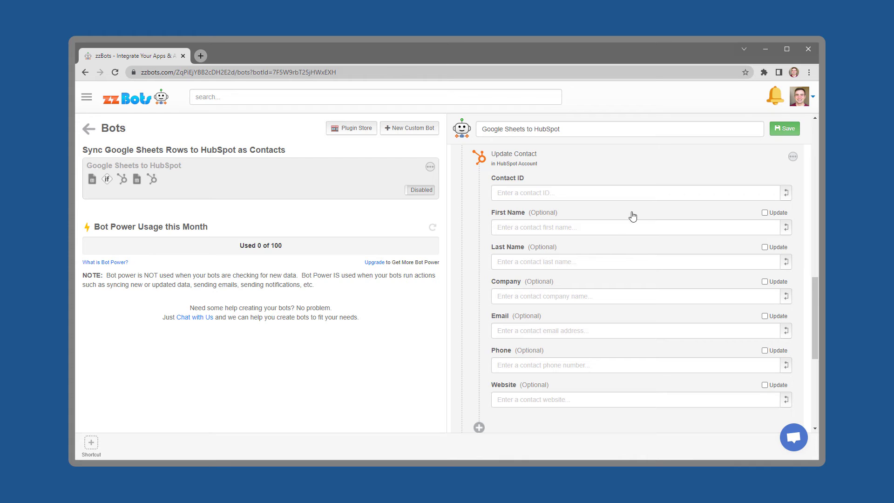
pyautogui.click(642, 194)
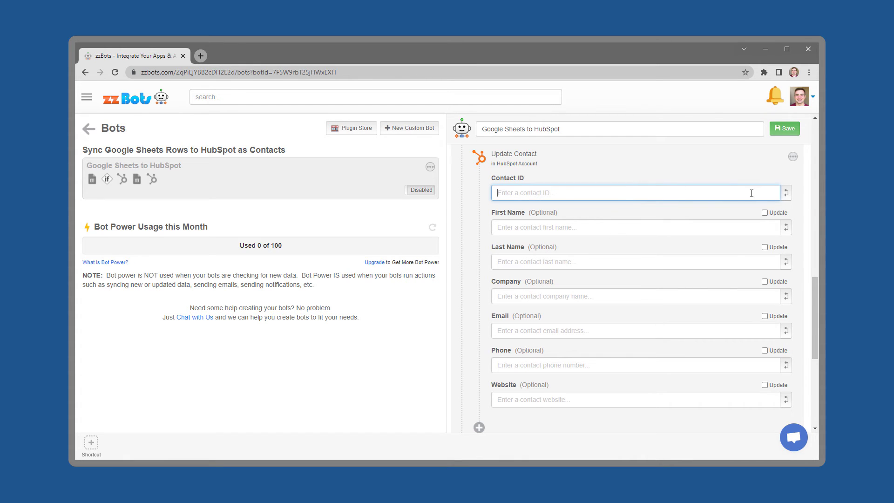
pyautogui.click(785, 194)
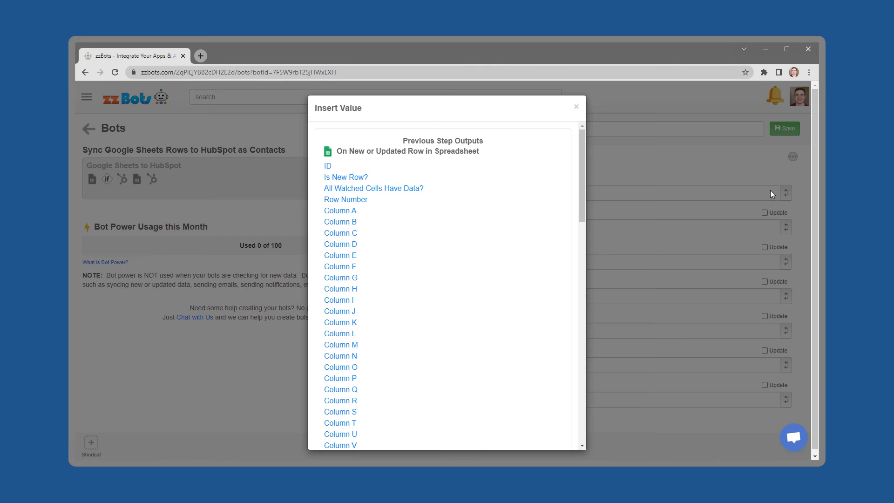
pyautogui.click(340, 255)
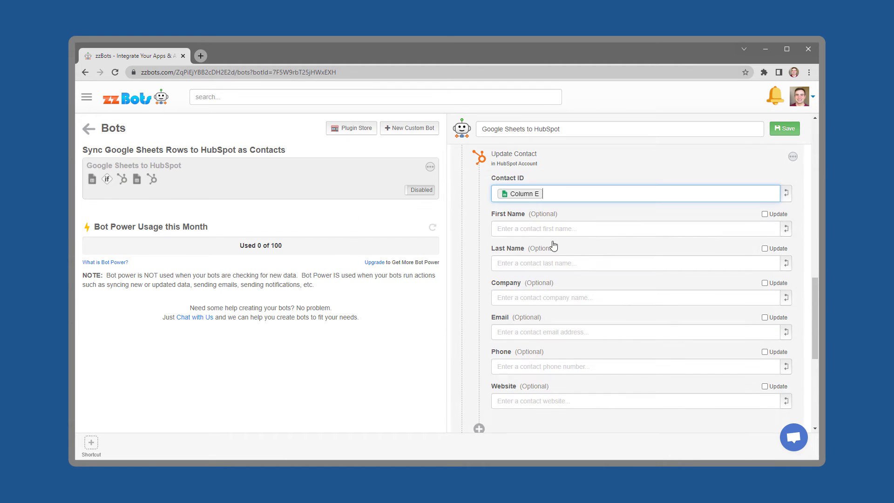
# - In the Update Contact step, map First Name to the trigger's Column B and Last Name to Column C
pyautogui.click(628, 229)
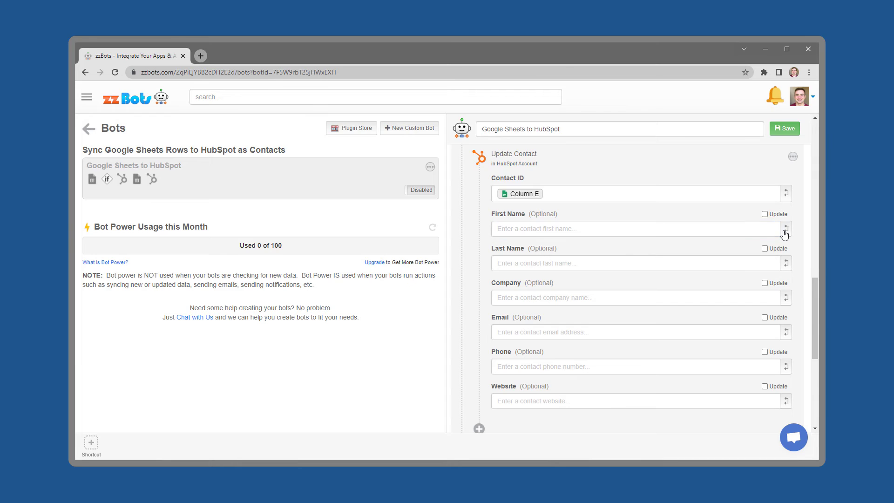
pyautogui.click(786, 228)
pyautogui.click(343, 224)
pyautogui.click(677, 263)
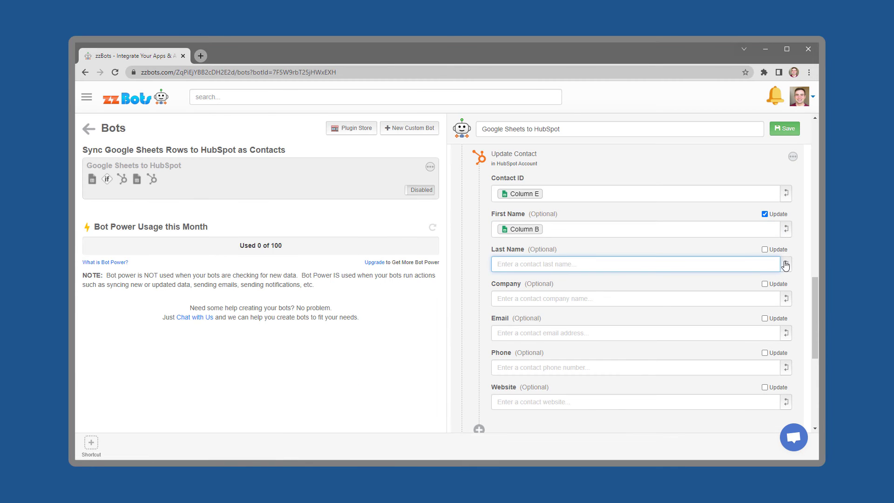
pyautogui.click(785, 264)
pyautogui.click(392, 232)
# - Map the Update Contact step's Email to the trigger's Column D output
pyautogui.click(642, 334)
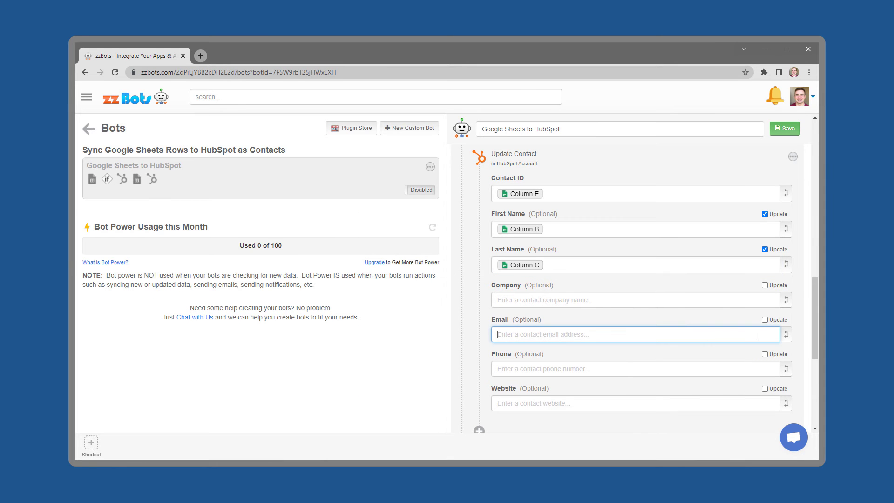
pyautogui.click(785, 334)
pyautogui.click(353, 248)
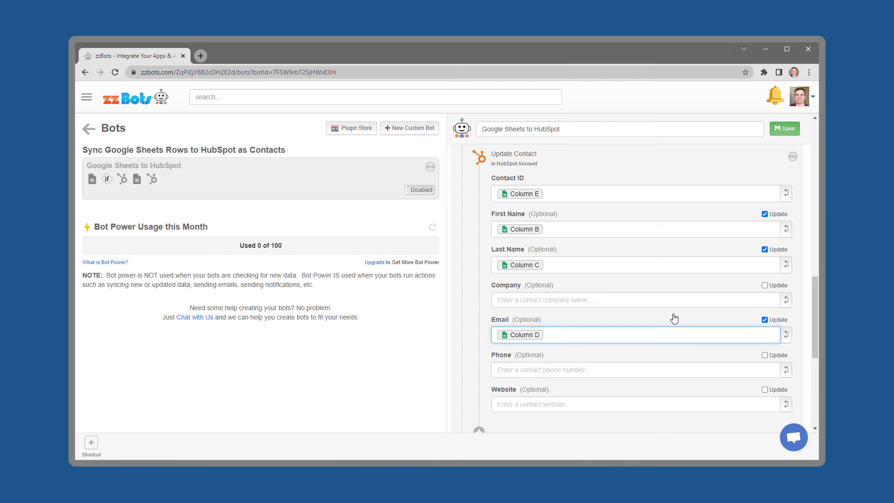
# - Save the Google Sheets to HubSpot bot and enable it
pyautogui.scroll(20, 675, 319)
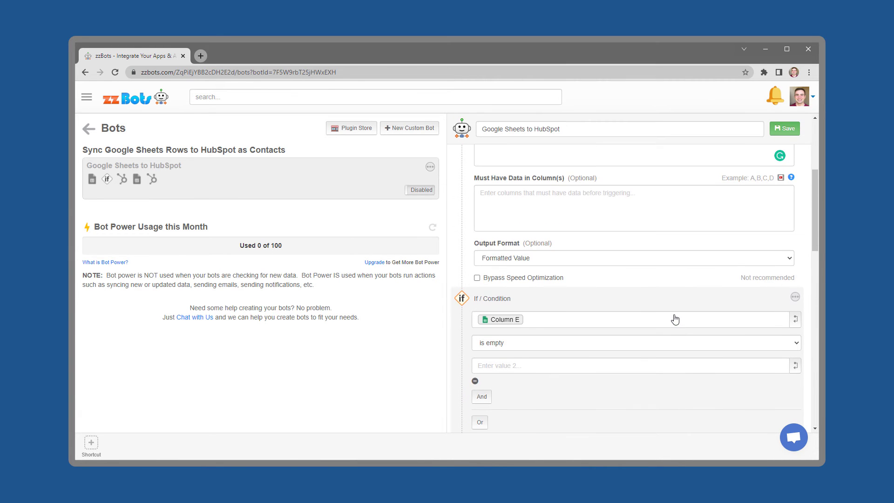
pyautogui.click(784, 128)
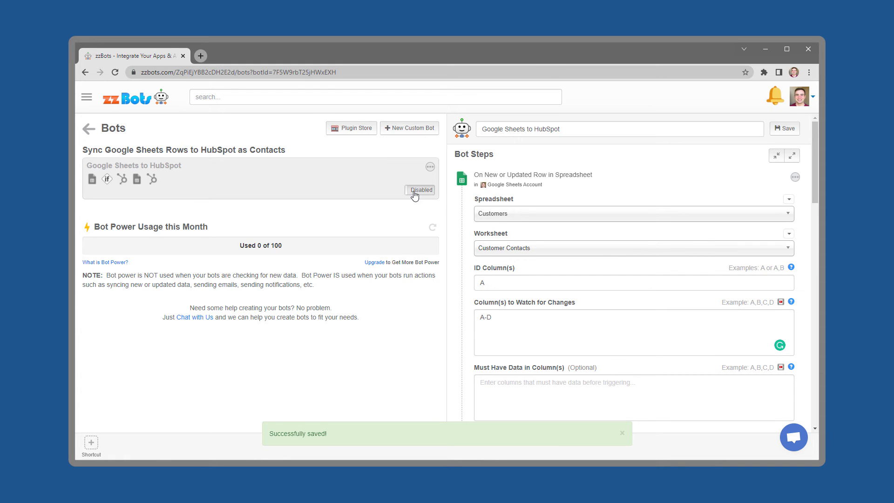
pyautogui.click(414, 193)
pyautogui.click(414, 192)
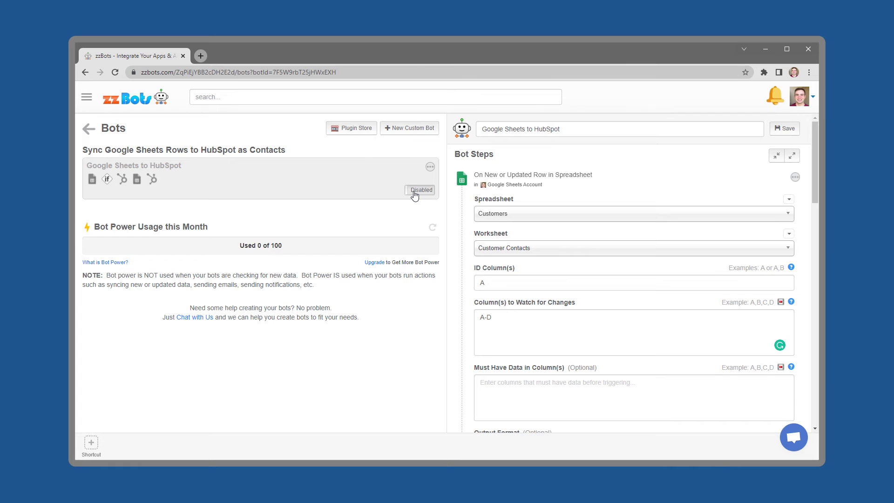
pyautogui.click(414, 193)
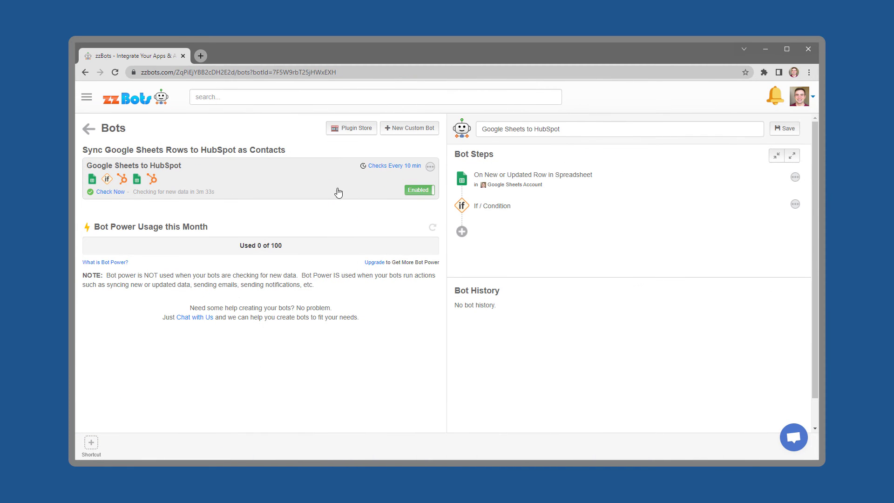
# - Review the billing plans and their check intervals, and close them without changing the plan
pyautogui.click(382, 172)
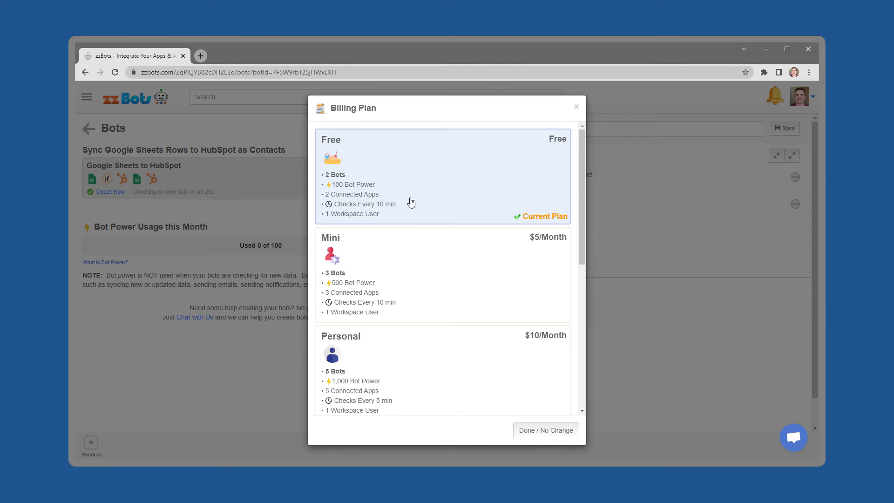
pyautogui.scroll(-5, 467, 281)
pyautogui.scroll(5, 467, 281)
pyautogui.click(576, 107)
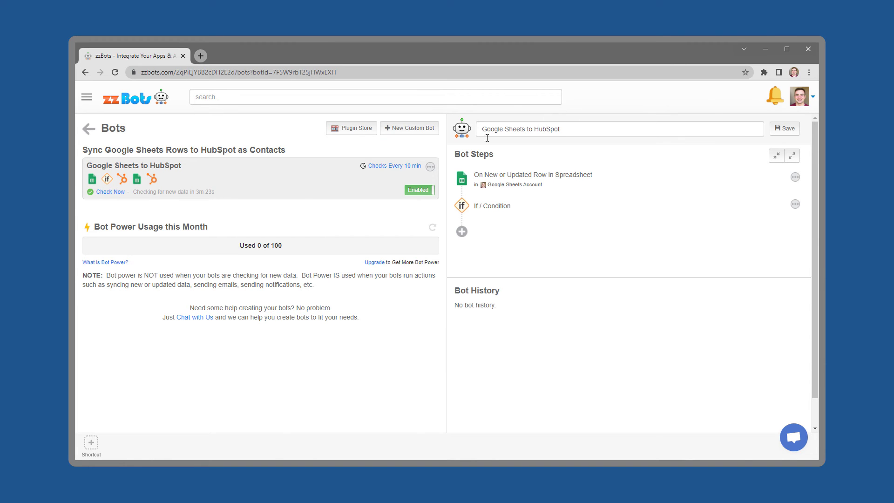
# - Run two manual checks for new data with the bot and examine each run's step results in the bot history
pyautogui.click(111, 192)
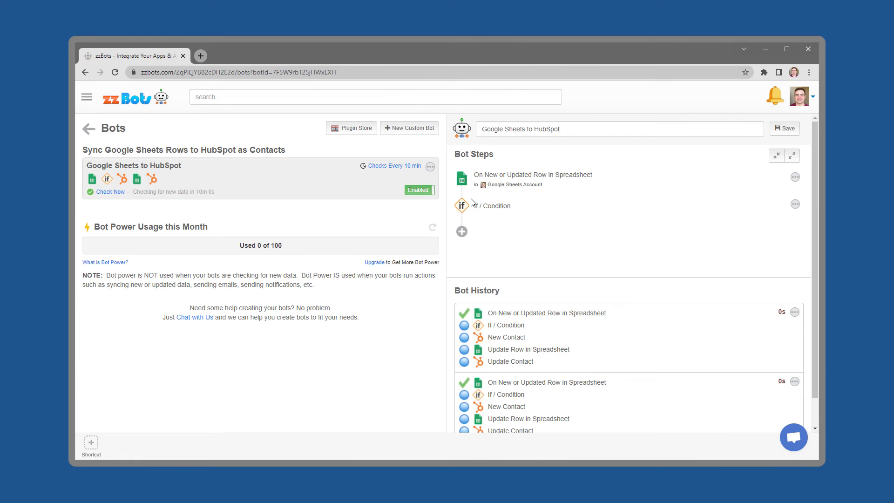
pyautogui.scroll(-1, 648, 205)
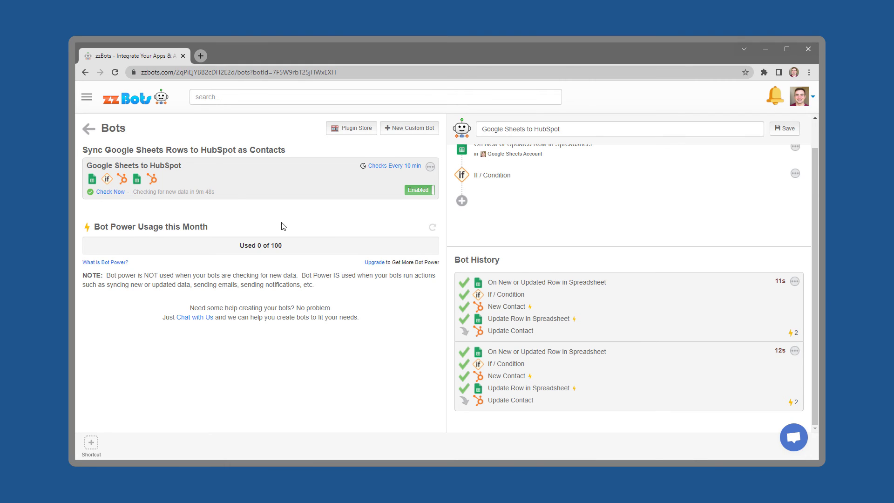
pyautogui.click(110, 191)
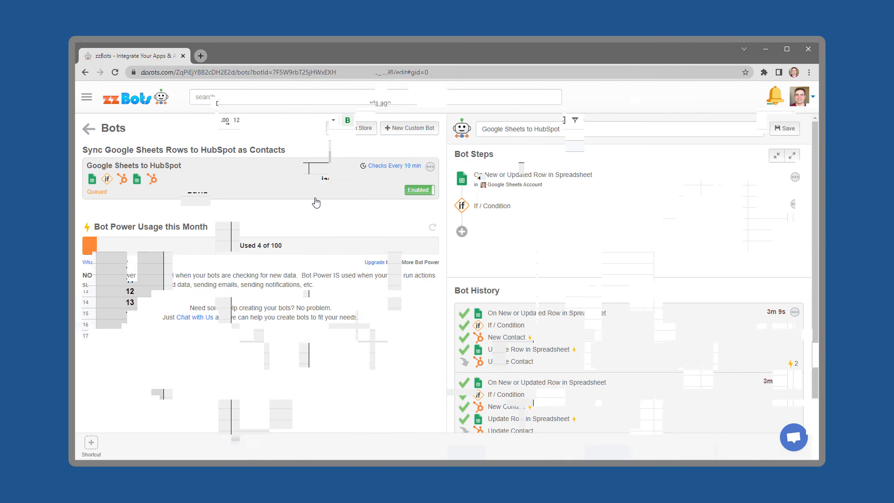
pyautogui.scroll(-2, 588, 212)
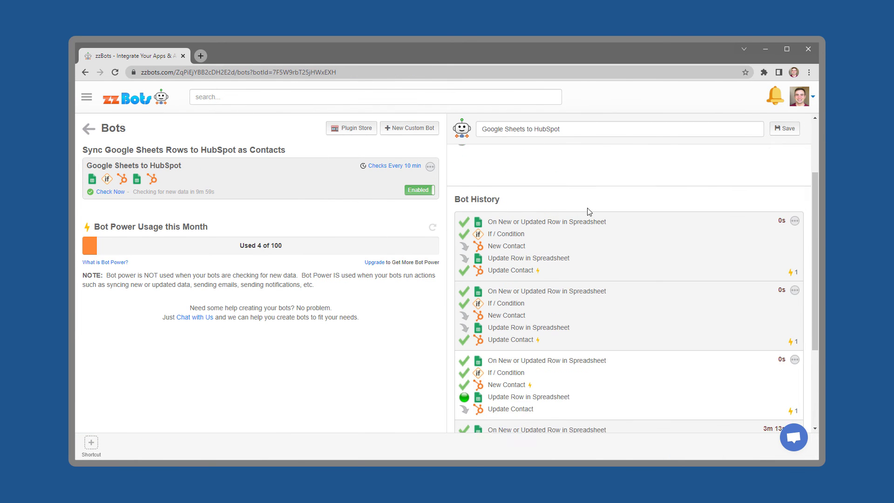